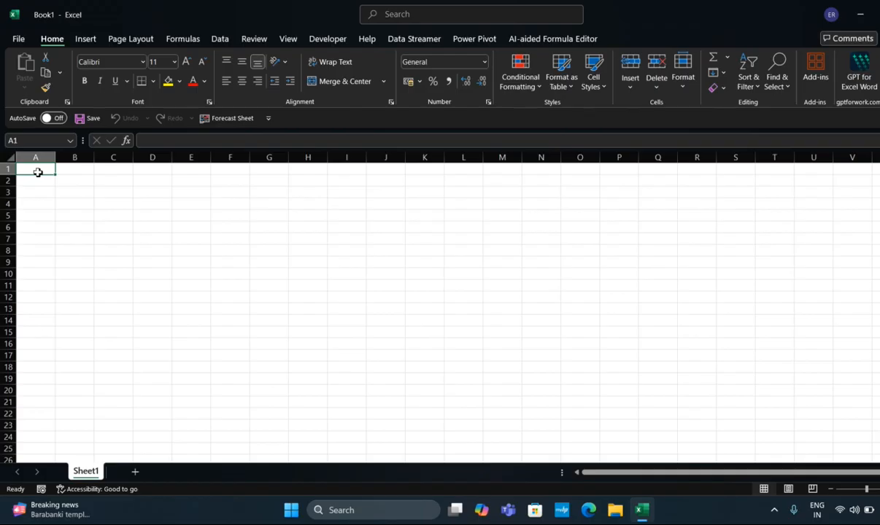
# Enter the column headers Name in cell A1 and Location in cell B1
pyautogui.write('Name')
pyautogui.press('Return')
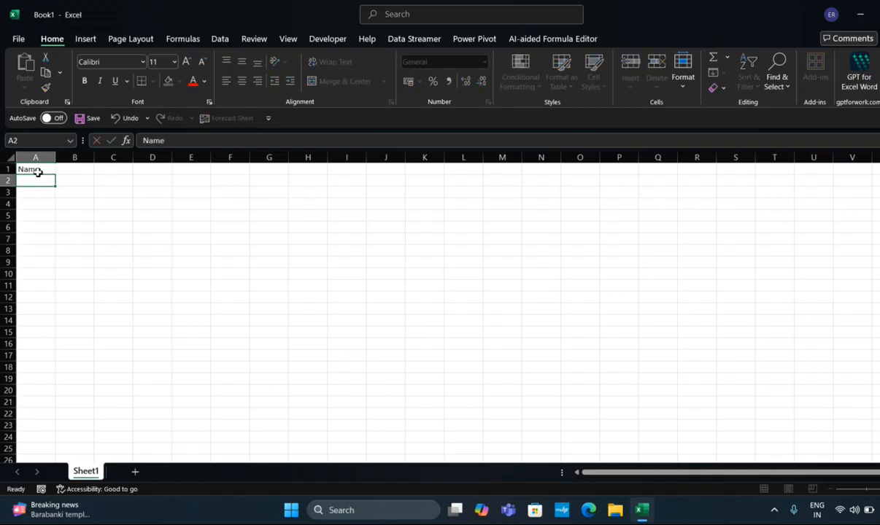
pyautogui.press('Up')
pyautogui.press('Right')
pyautogui.write('Location')
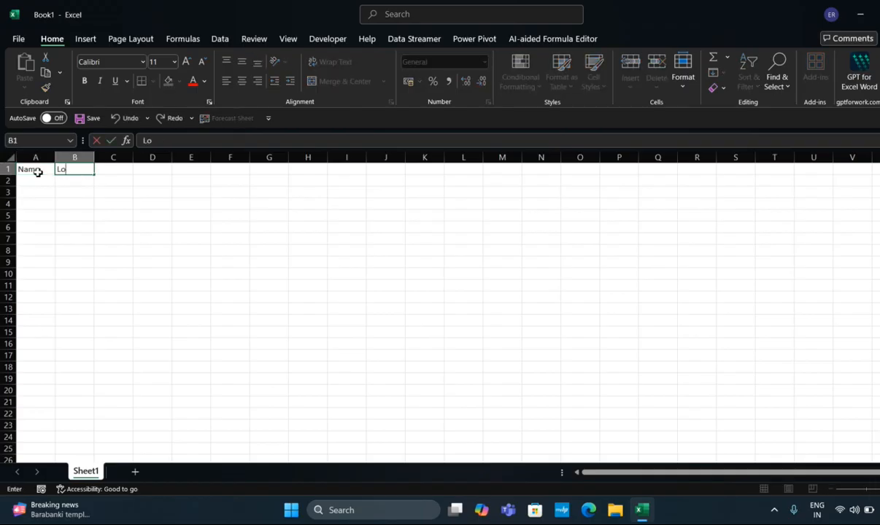
pyautogui.press('Return')
pyautogui.press('Up')
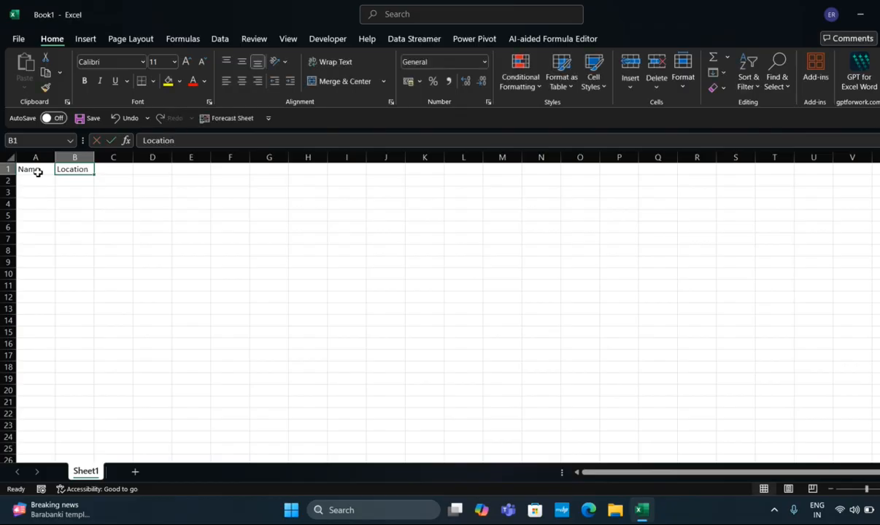
# Enter the column header Salary in cell C1, correcting its spelling
pyautogui.press('Right')
pyautogui.write('Sal')
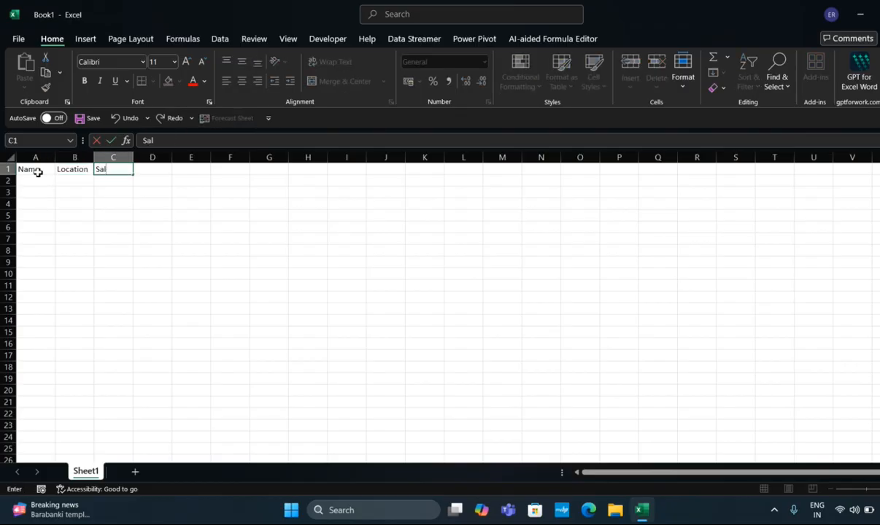
pyautogui.write('ry')
pyautogui.press('Return')
pyautogui.press('Up')
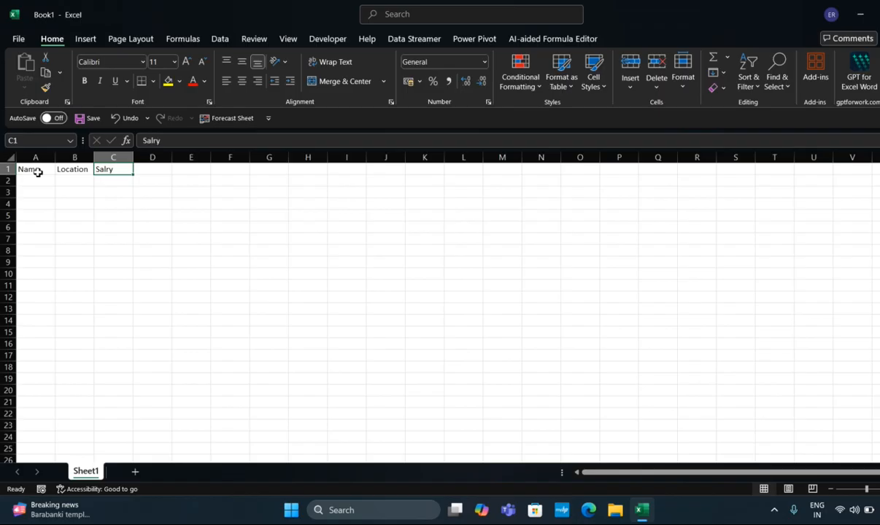
pyautogui.click(154, 140)
pyautogui.write('a')
pyautogui.press('Return')
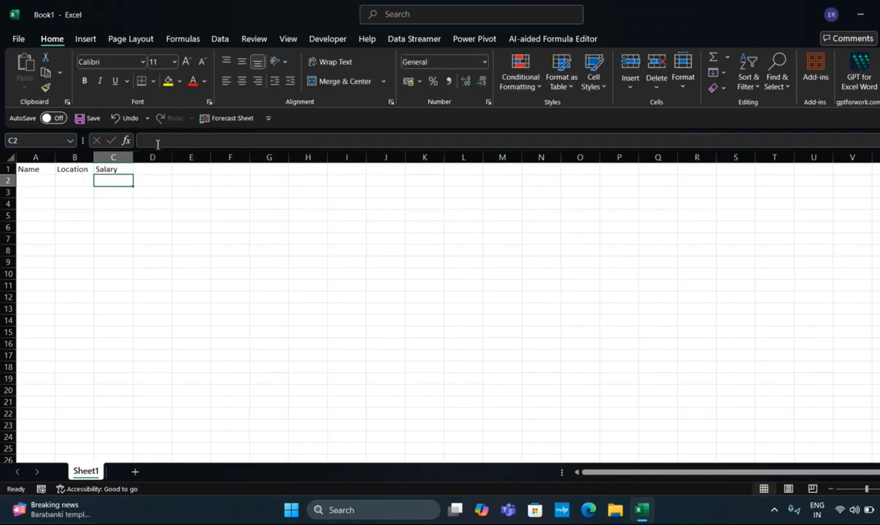
# Enter the first person's name in cell A2 and autofill the Name column down to A7
pyautogui.click(46, 178)
pyautogui.write('srinivas')
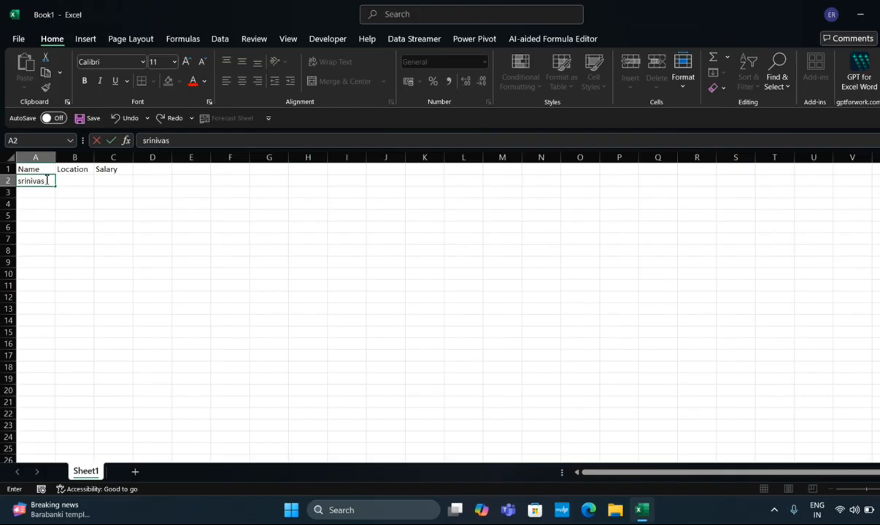
pyautogui.press('Return')
pyautogui.click(48, 182)
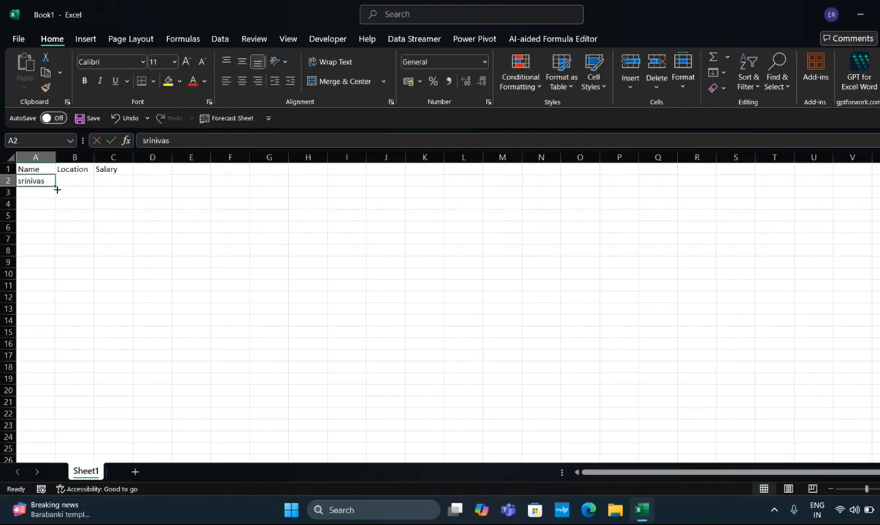
pyautogui.moveTo(55, 188); pyautogui.dragTo(55, 245)
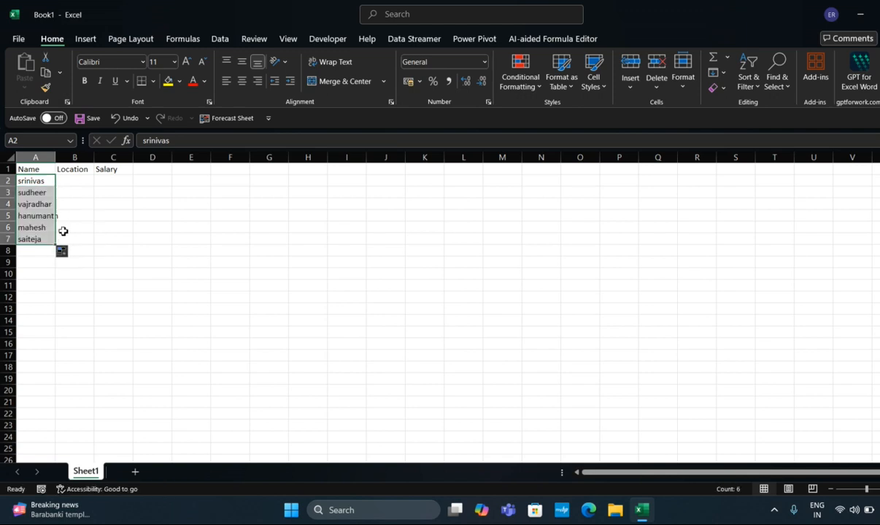
# Enter Hyderabad as the location in cells B2 and B3
pyautogui.click(63, 181)
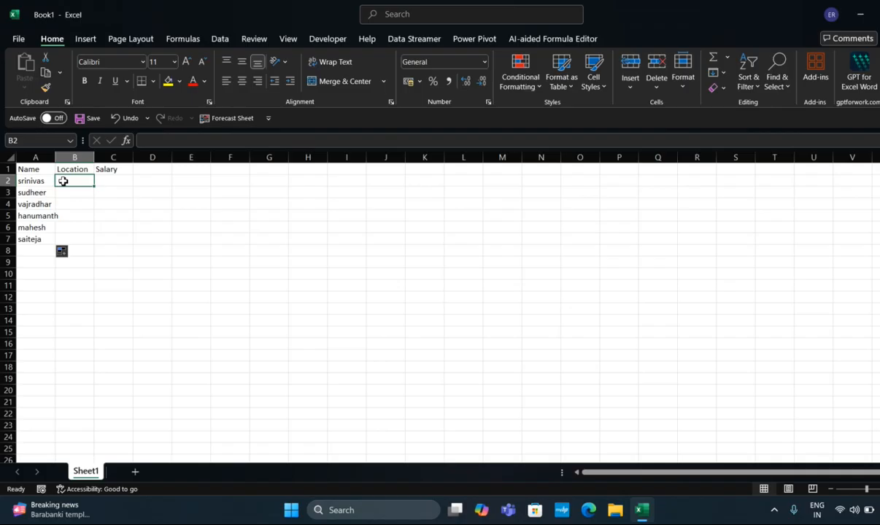
pyautogui.write('Hyderabad')
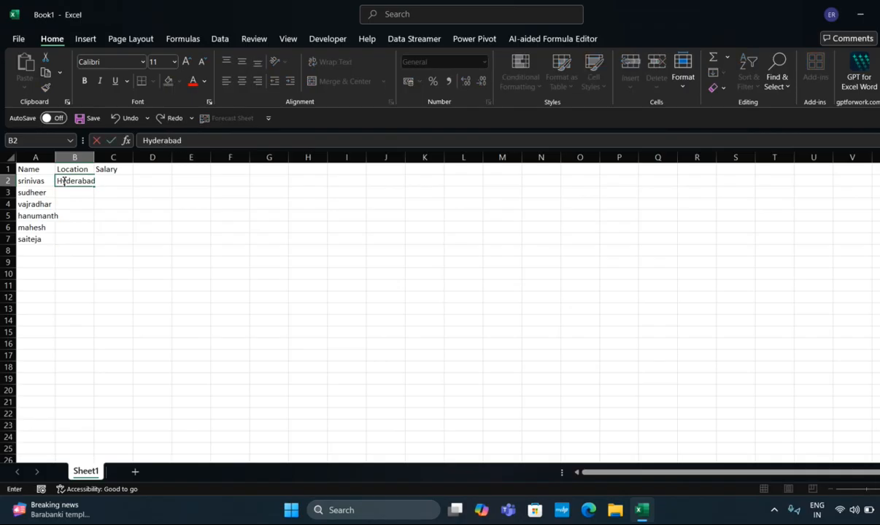
pyautogui.press('Return')
pyautogui.write('Hyderabad')
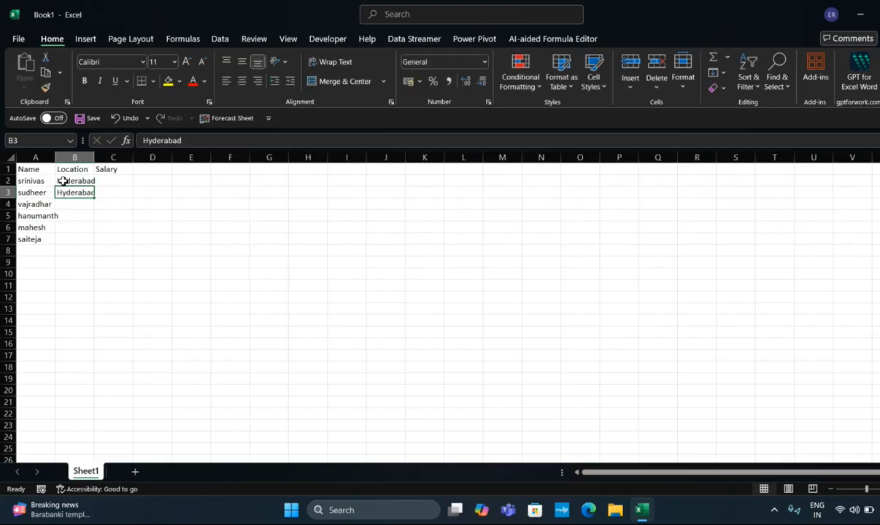
pyautogui.press('Return')
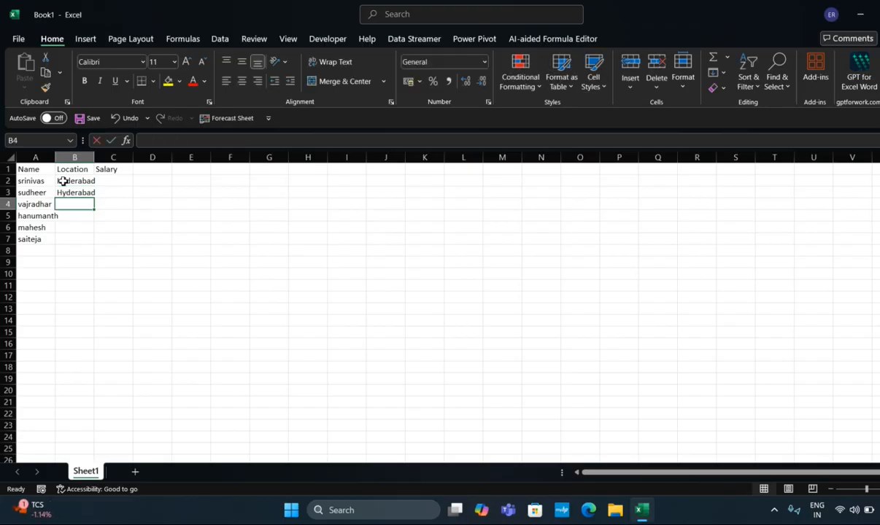
# Fill in the remaining locations with Delhi in B4:B5 and Mumbai in B6:B7
pyautogui.write('Delhi')
pyautogui.press('Return')
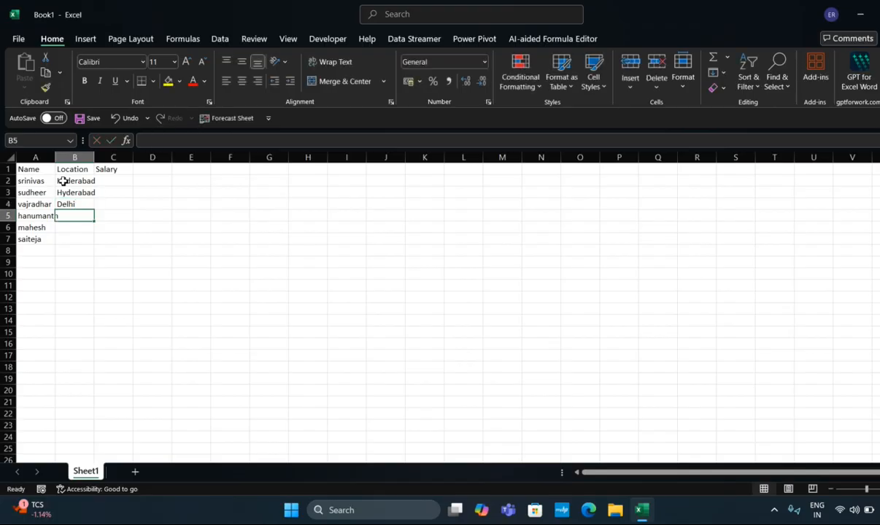
pyautogui.hotkey('ctrl', 'd')
pyautogui.press('Return')
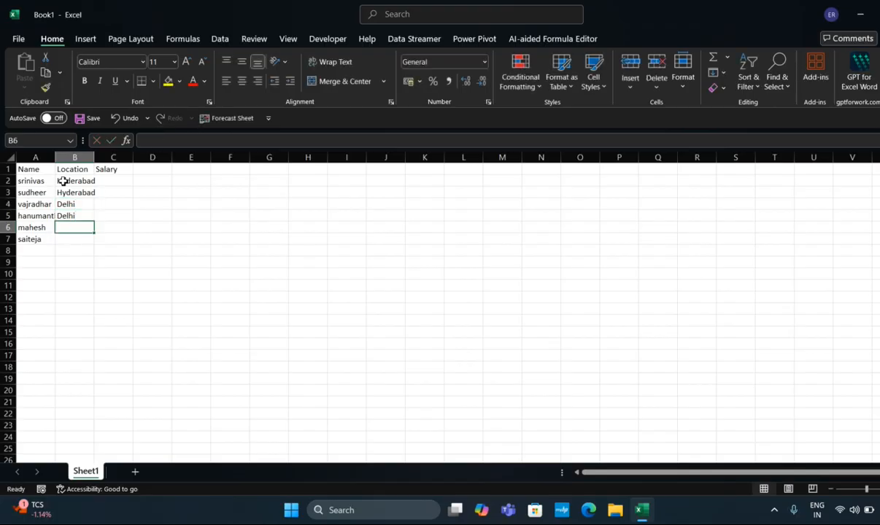
pyautogui.write('Mumbai')
pyautogui.press('Return')
pyautogui.hotkey('ctrl', 'd')
# Enter the salaries 15000, 20000 and 10000 in cells C2 to C4
pyautogui.press('Up')
pyautogui.press('Up')
pyautogui.press('Up')
pyautogui.press('Up')
pyautogui.press('Up')
pyautogui.press('Up')
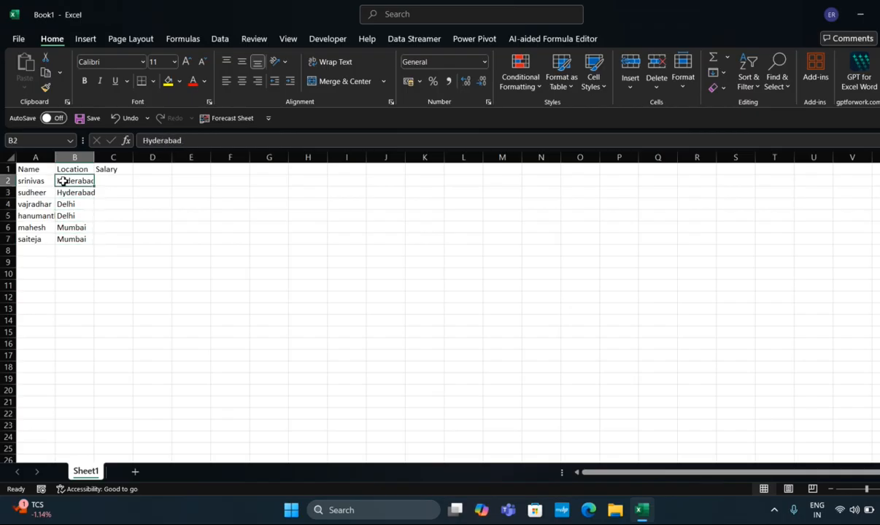
pyautogui.press('Down')
pyautogui.press('Right')
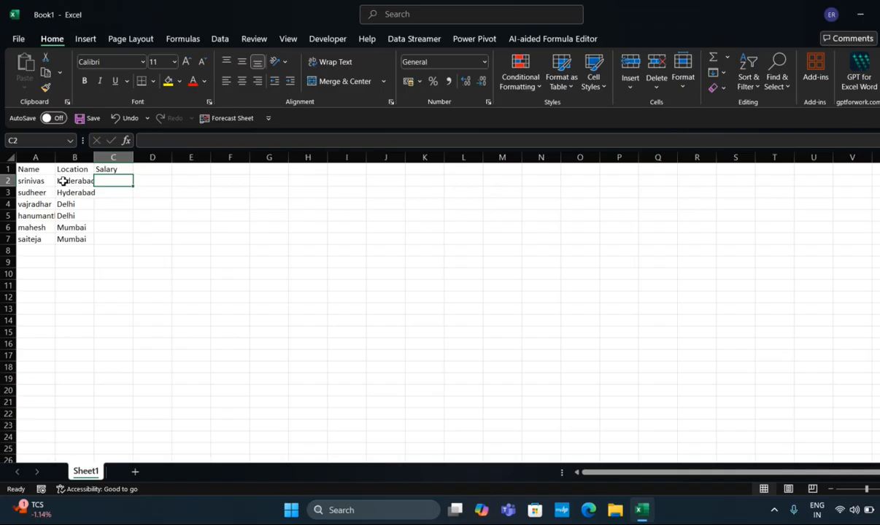
pyautogui.write('15000')
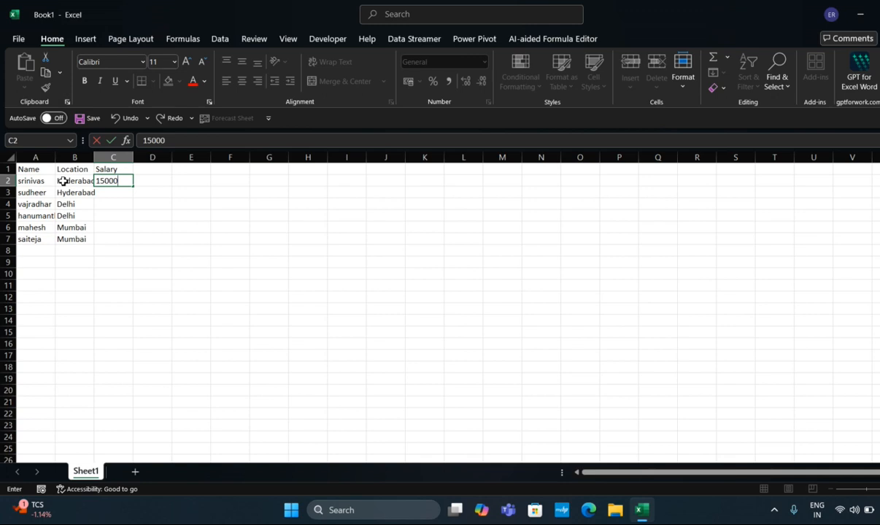
pyautogui.press('Return')
pyautogui.write('20000')
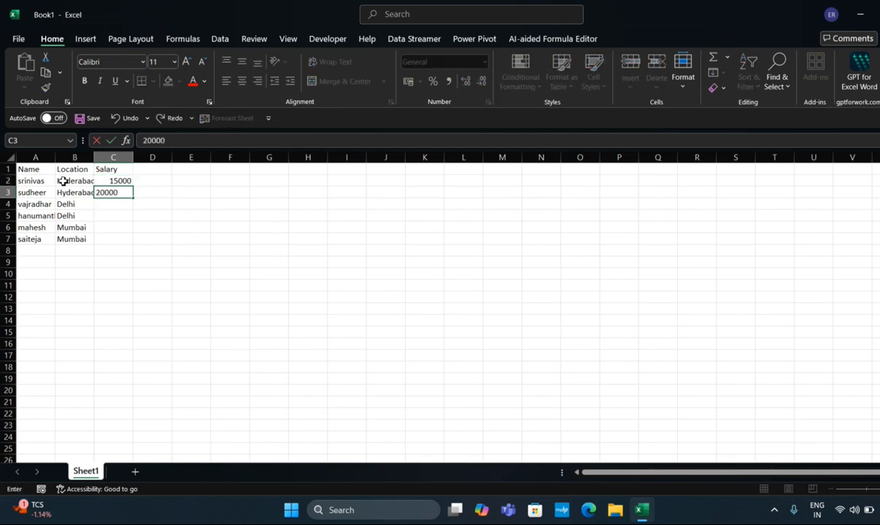
pyautogui.press('Return')
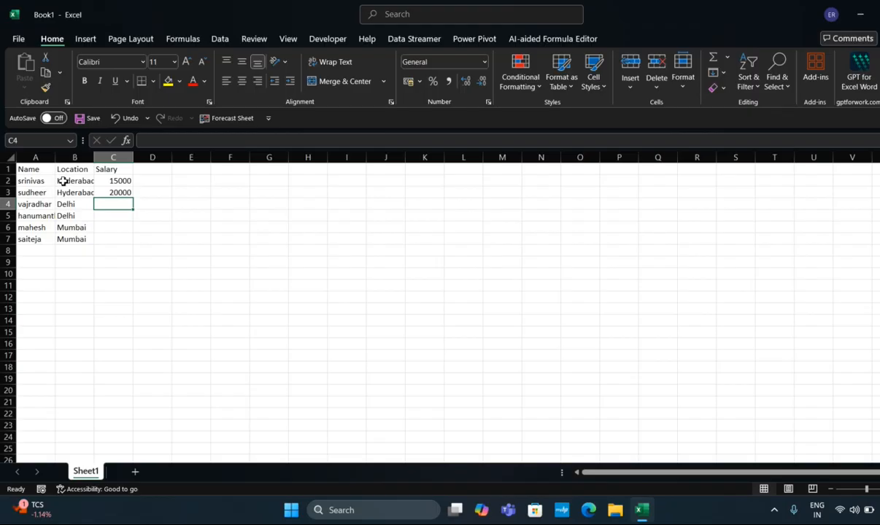
pyautogui.write('10000')
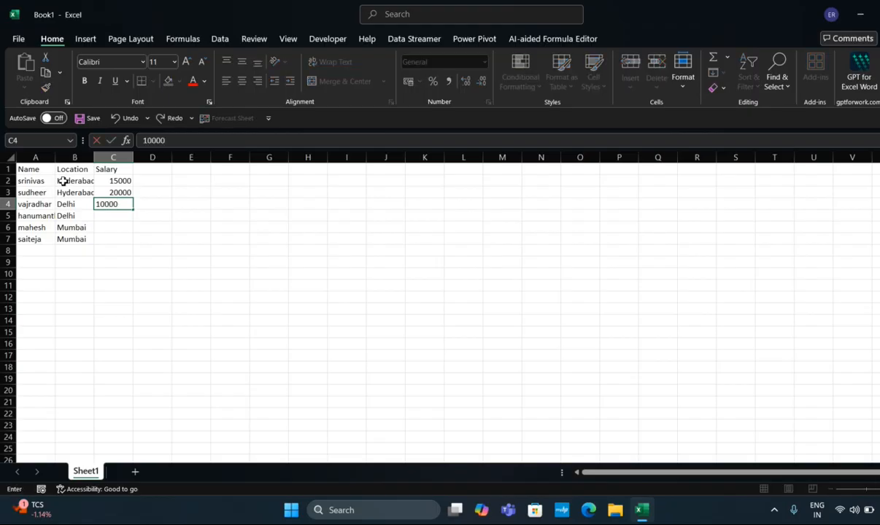
pyautogui.press('Return')
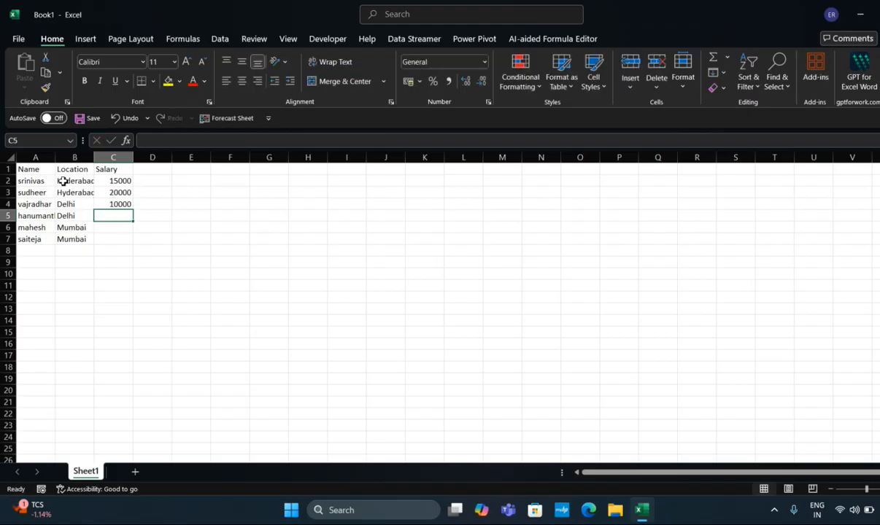
# Enter the salaries 30000, 25000 and 50000 in cells C5 to C7
pyautogui.write('300000')
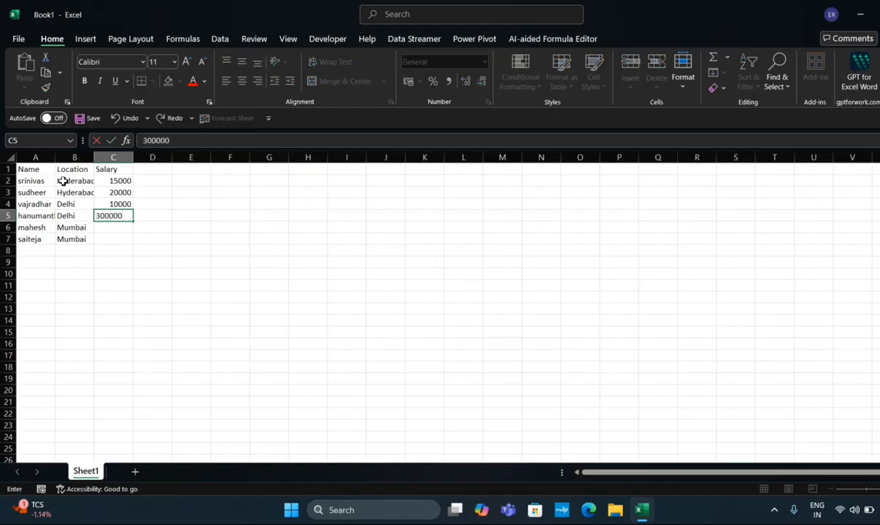
pyautogui.press('BackSpace')
pyautogui.press('Return')
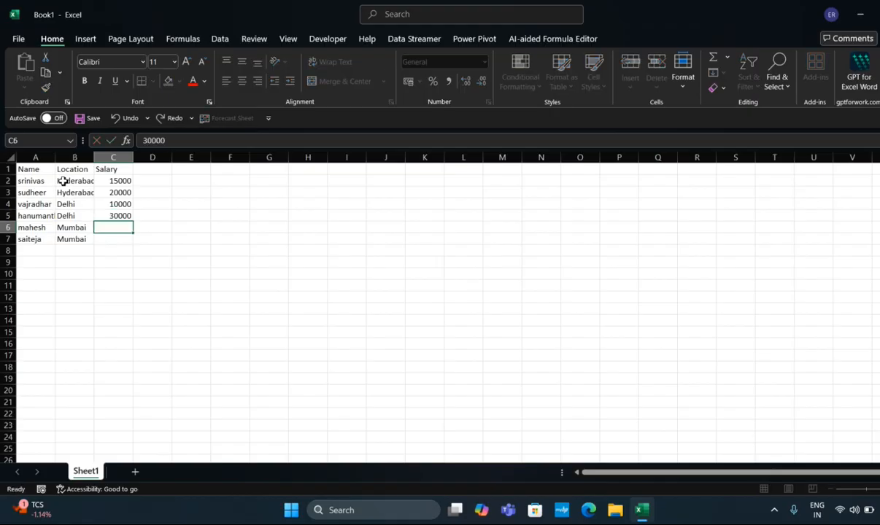
pyautogui.write('250000')
pyautogui.press('BackSpace')
pyautogui.press('Return')
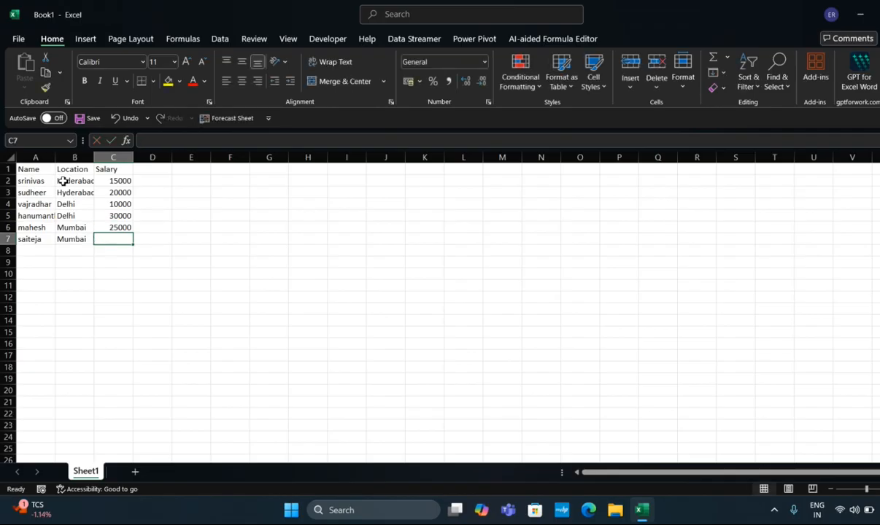
pyautogui.write('5000')
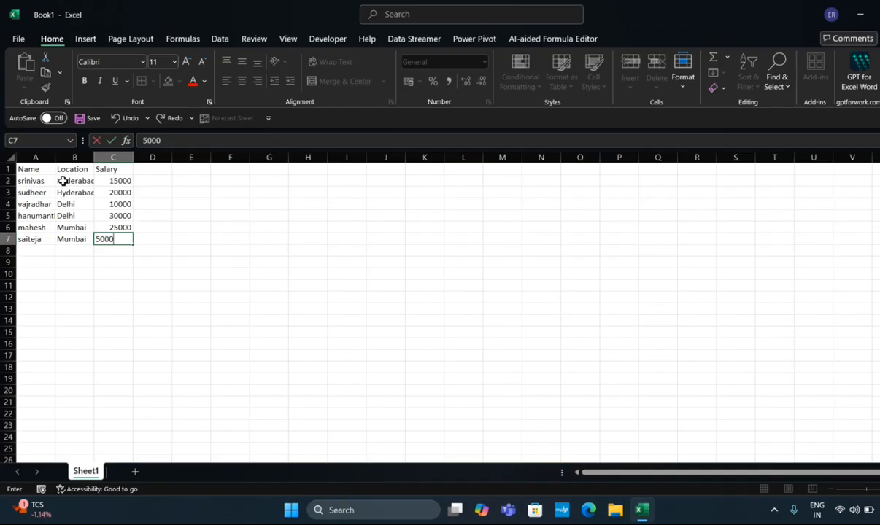
pyautogui.write('0')
pyautogui.press('Return')
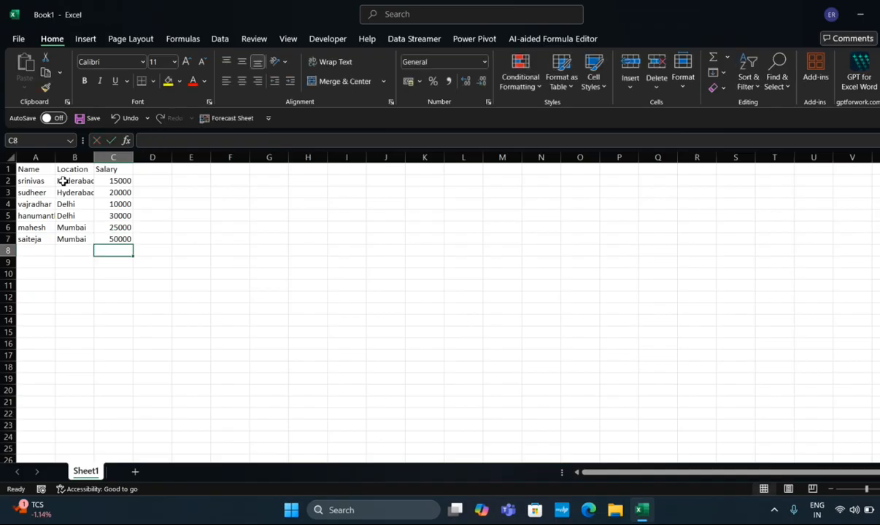
pyautogui.press('Up')
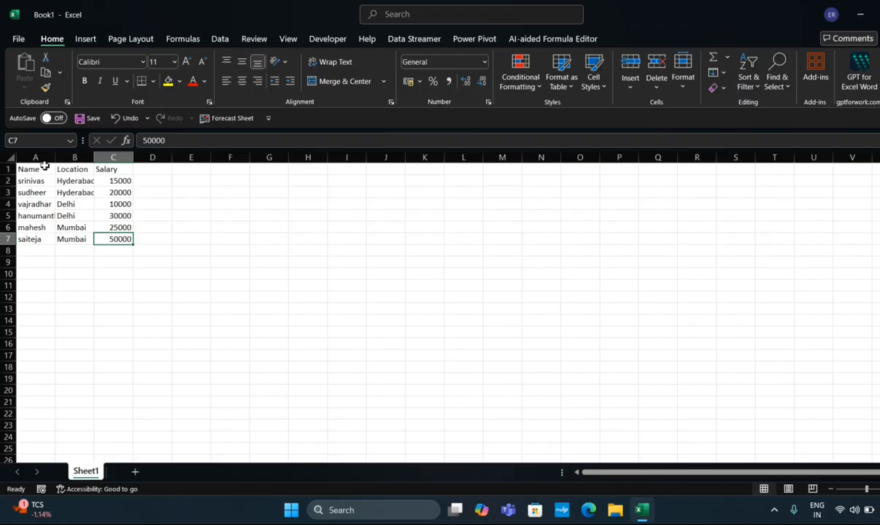
# Convert the data range A1:C7 into a table with headers, and select cell C8 below the Salary column
pyautogui.click(44, 169)
pyautogui.hotkey('ctrl', 'a')
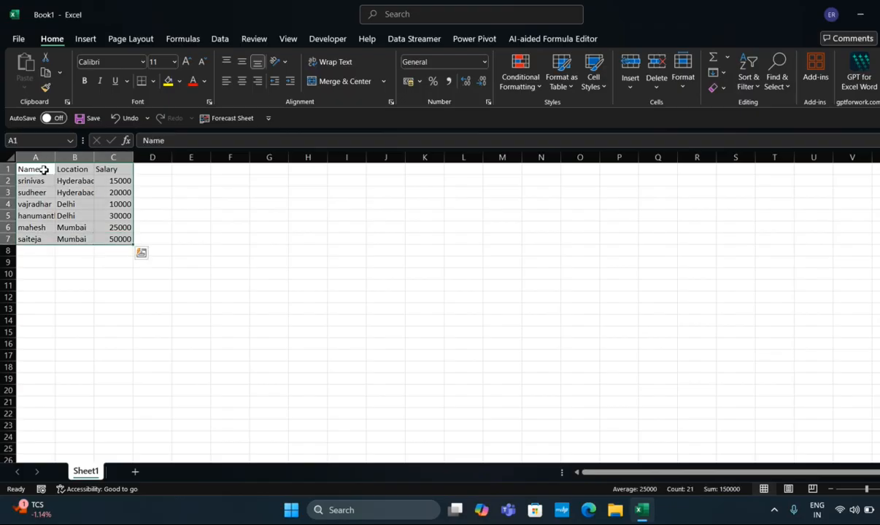
pyautogui.hotkey('ctrl', 't')
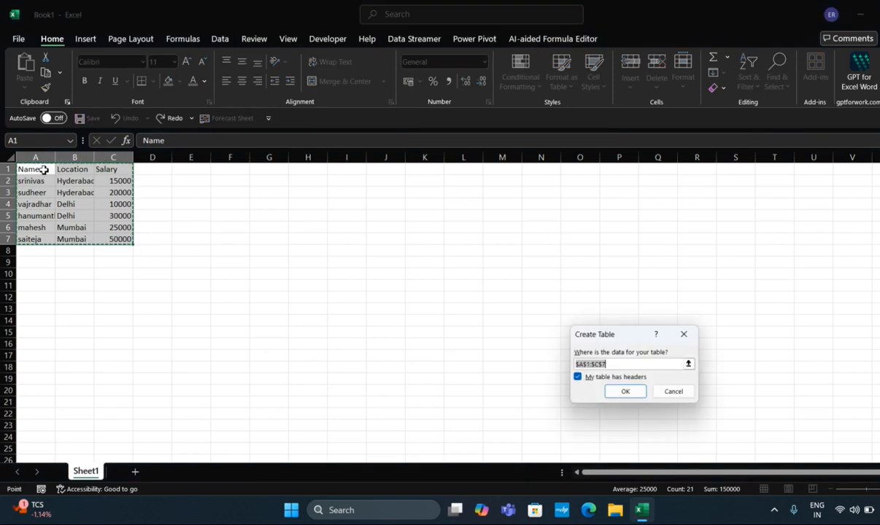
pyautogui.click(620, 394)
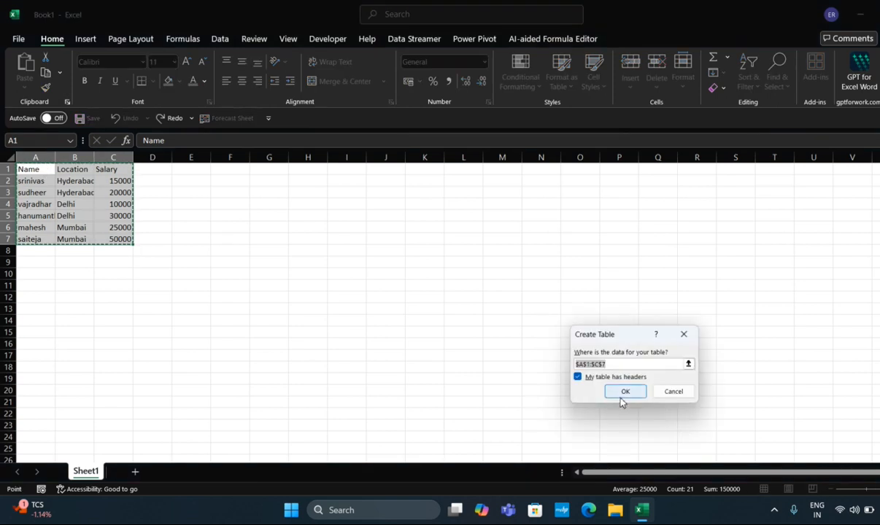
pyautogui.click(142, 262)
pyautogui.click(120, 250)
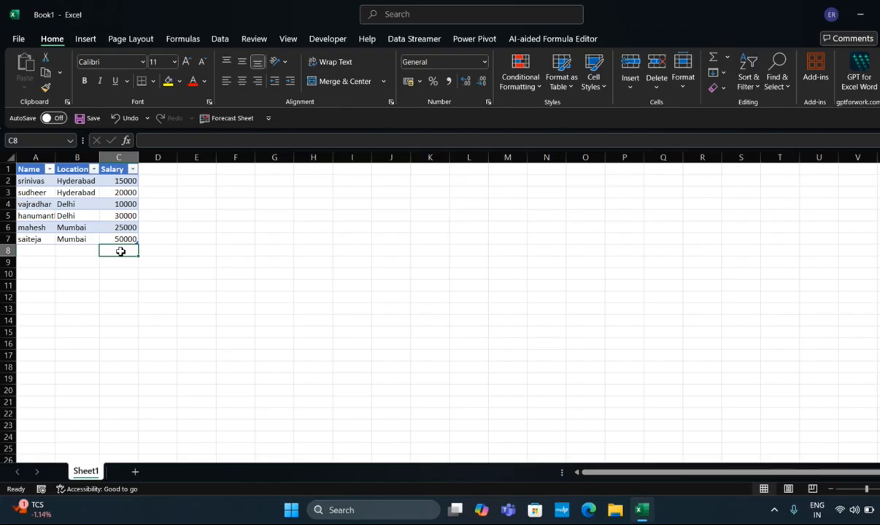
# Filter the table's Location column to show only Hyderabad
pyautogui.click(93, 170)
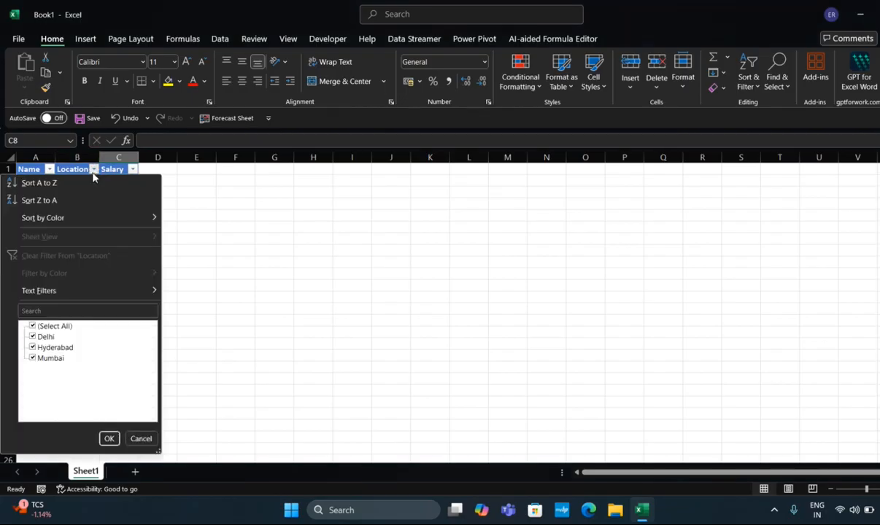
pyautogui.click(32, 326)
pyautogui.click(32, 347)
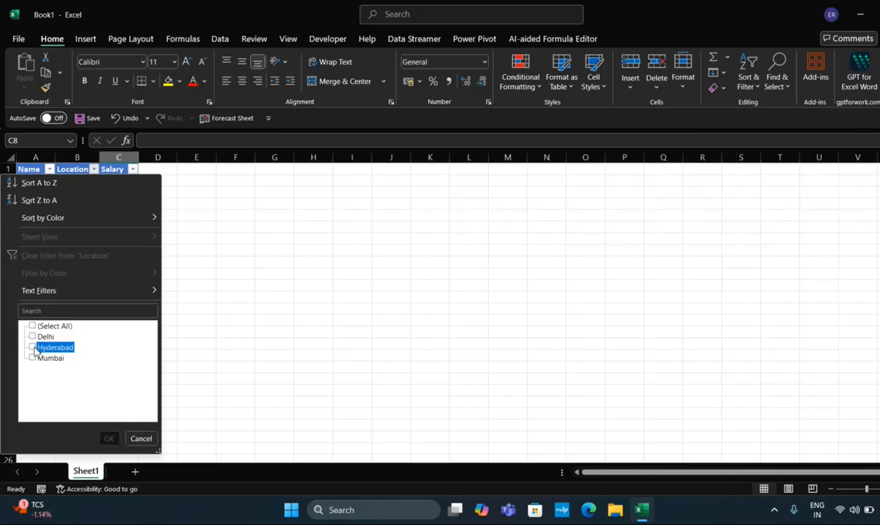
pyautogui.click(108, 438)
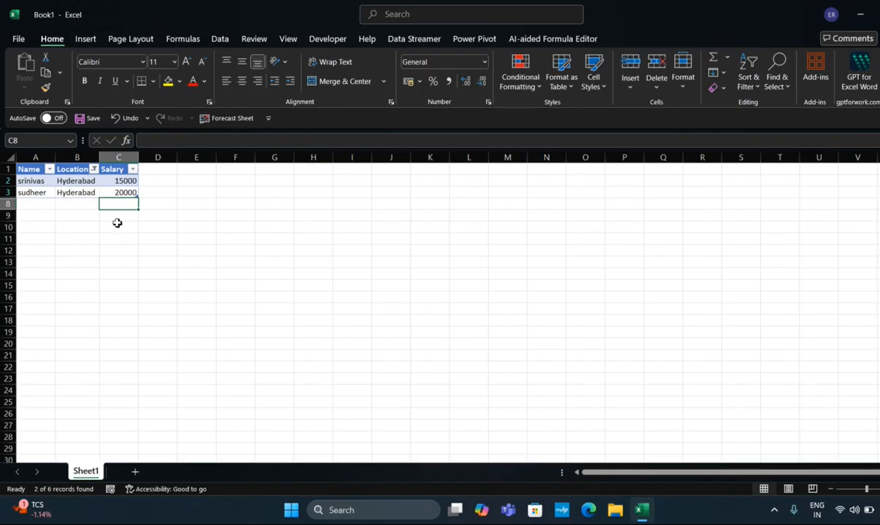
# Reset the table's Location filter so that all locations are shown
pyautogui.click(94, 169)
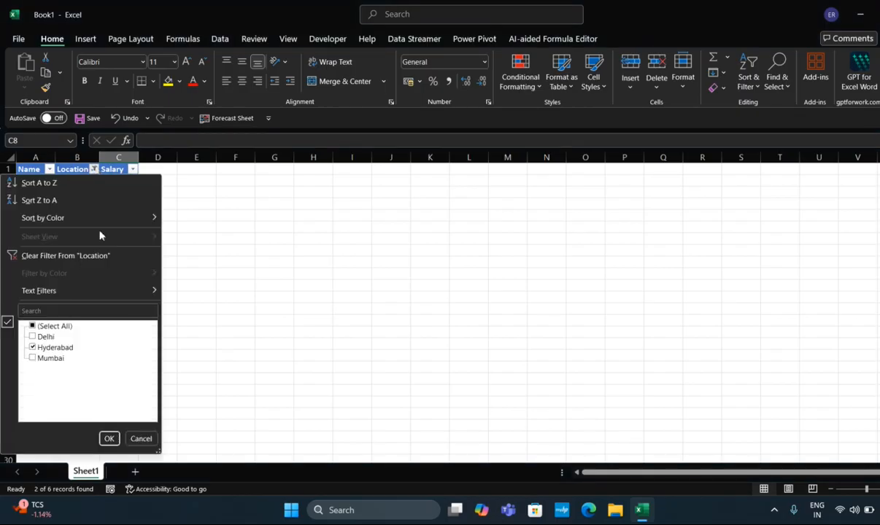
pyautogui.click(32, 326)
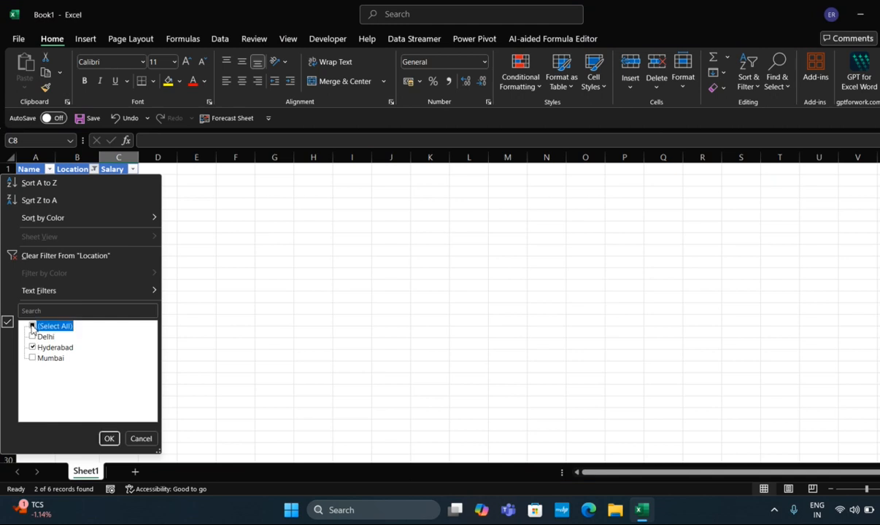
pyautogui.click(108, 438)
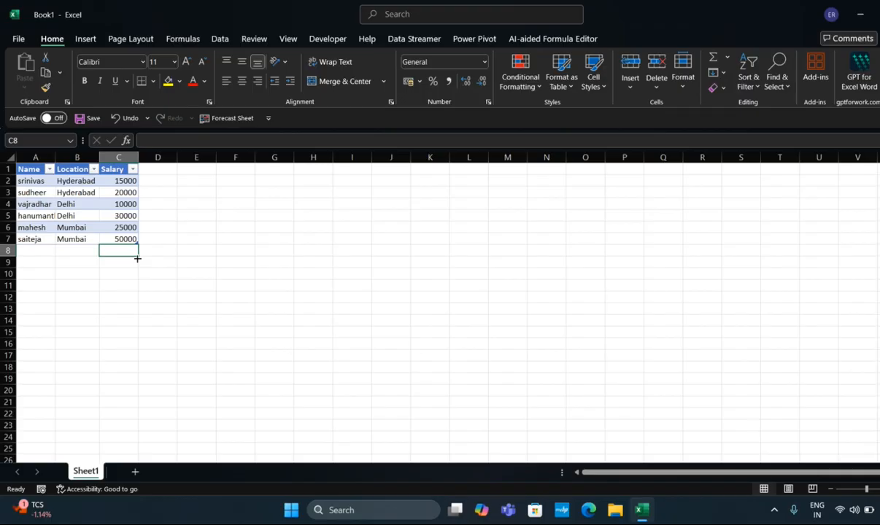
# Enter a sum of the table's Salary column in cell C8 and accept the corrected formula =sum(Table1[Salary])*4
pyautogui.write('sum')
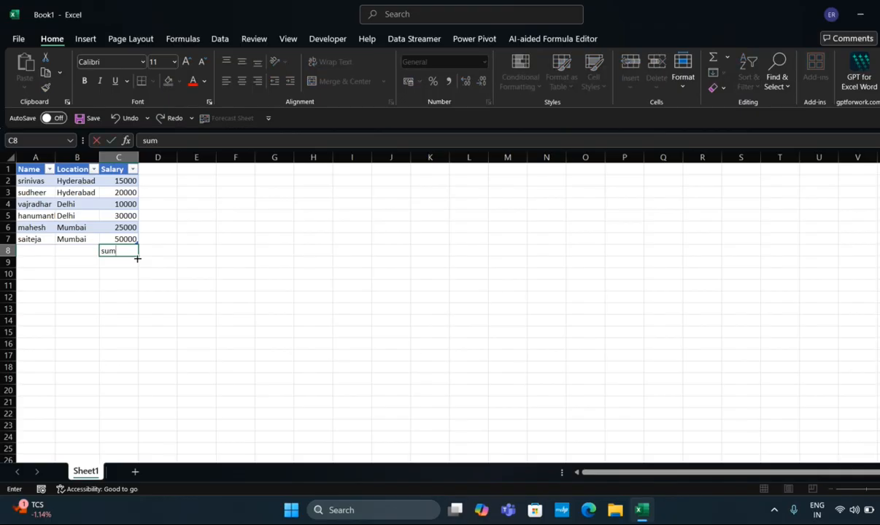
pyautogui.press('BackSpace')
pyautogui.press('BackSpace')
pyautogui.write('=sum(')
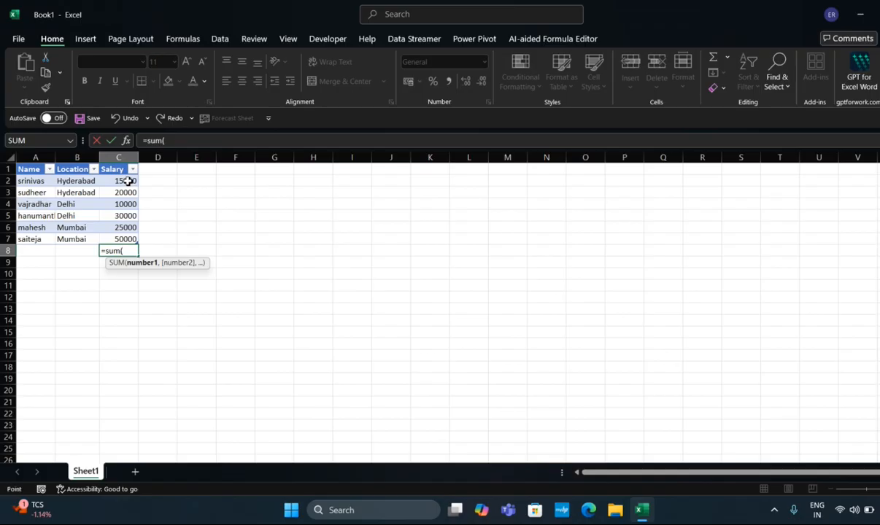
pyautogui.moveTo(128, 181); pyautogui.dragTo(127, 239)
pyautogui.write(')4')
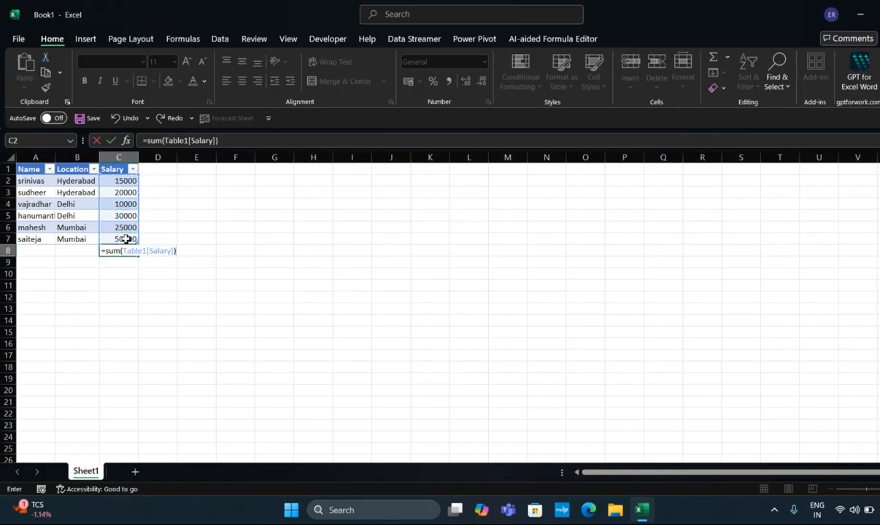
pyautogui.press('Return')
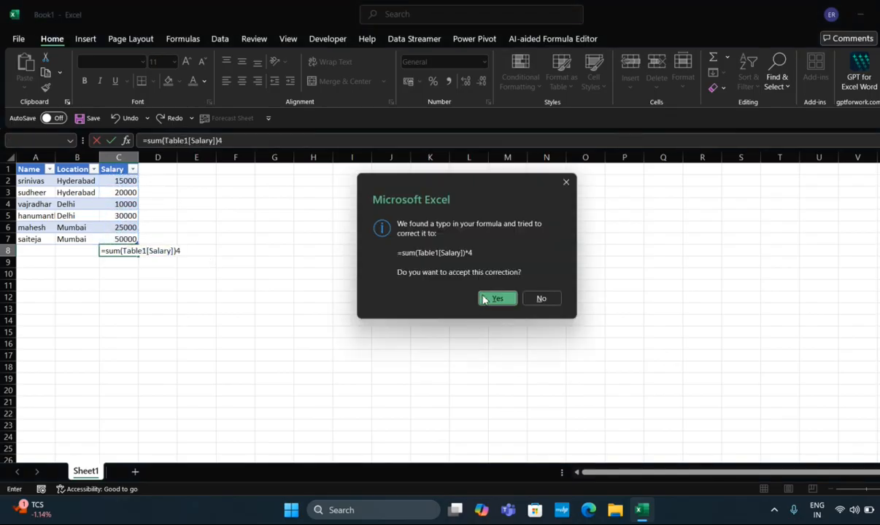
pyautogui.press('Return')
# Remove the *4 multiplier from the formula in cell C8, leaving =SUM([Salary])
pyautogui.click(129, 250)
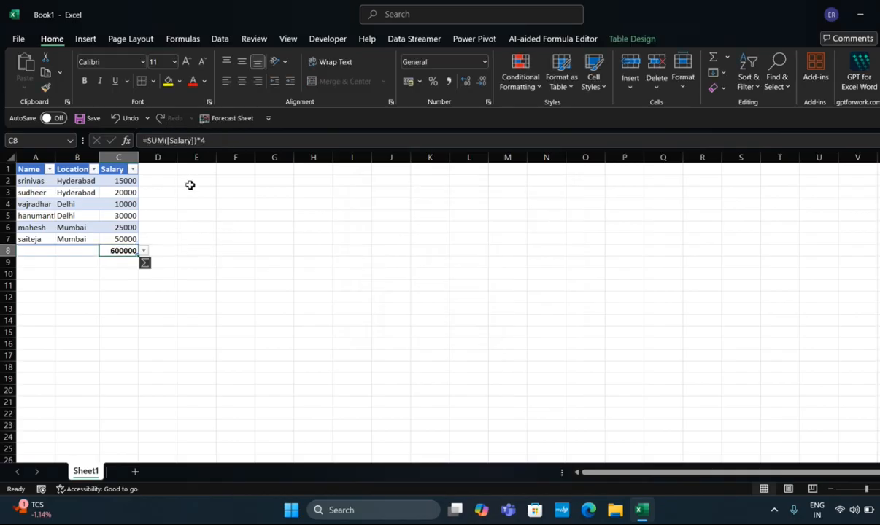
pyautogui.click(219, 140)
pyautogui.press('BackSpace')
pyautogui.press('BackSpace')
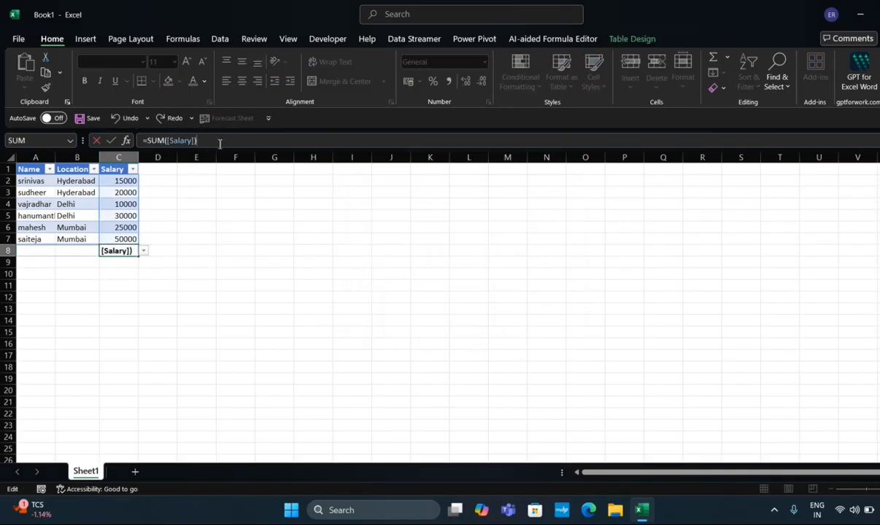
pyautogui.press('Return')
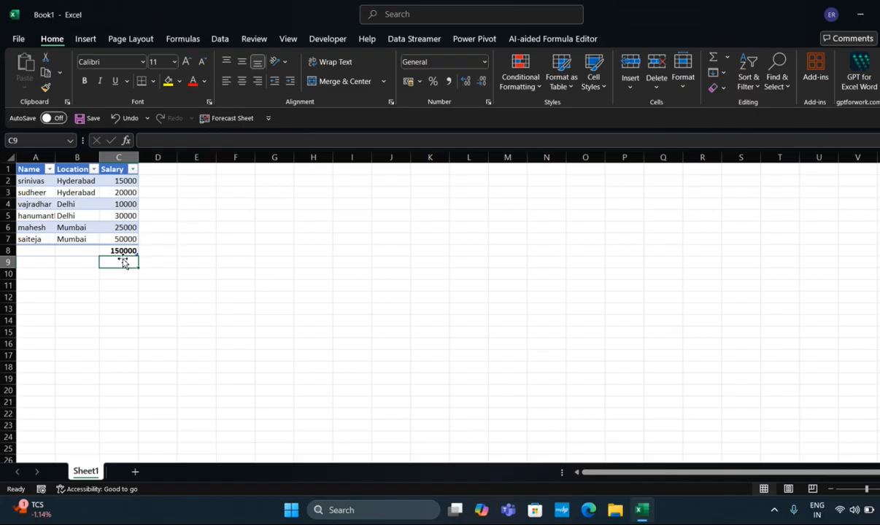
# Filter the Location column to only Delhi and inspect the SUM total below the Salary column
pyautogui.click(94, 169)
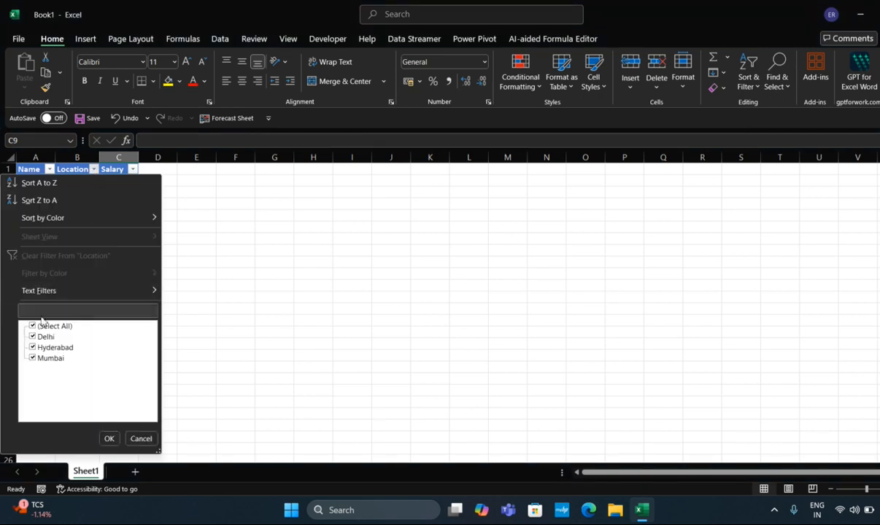
pyautogui.click(32, 327)
pyautogui.click(32, 337)
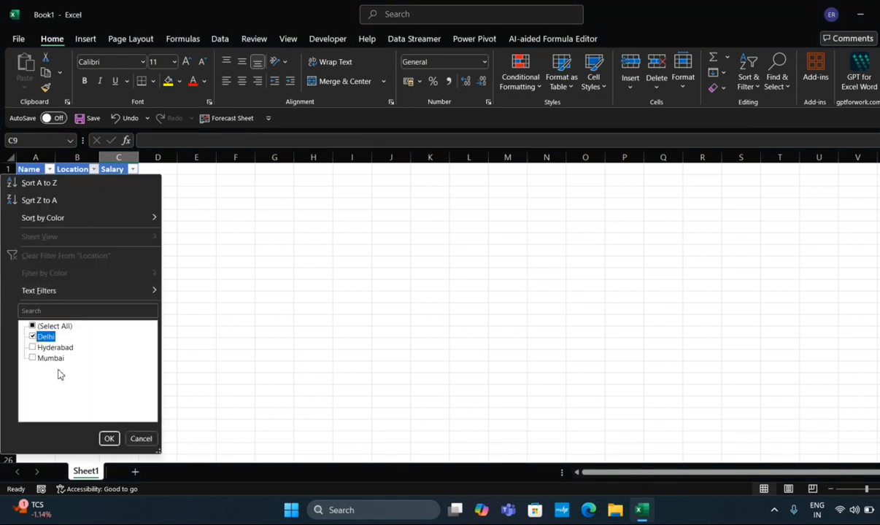
pyautogui.click(108, 438)
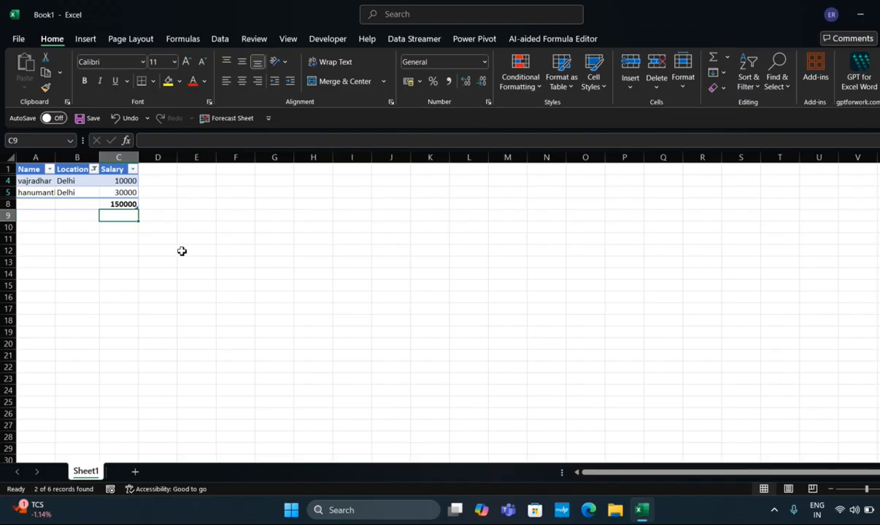
pyautogui.click(122, 205)
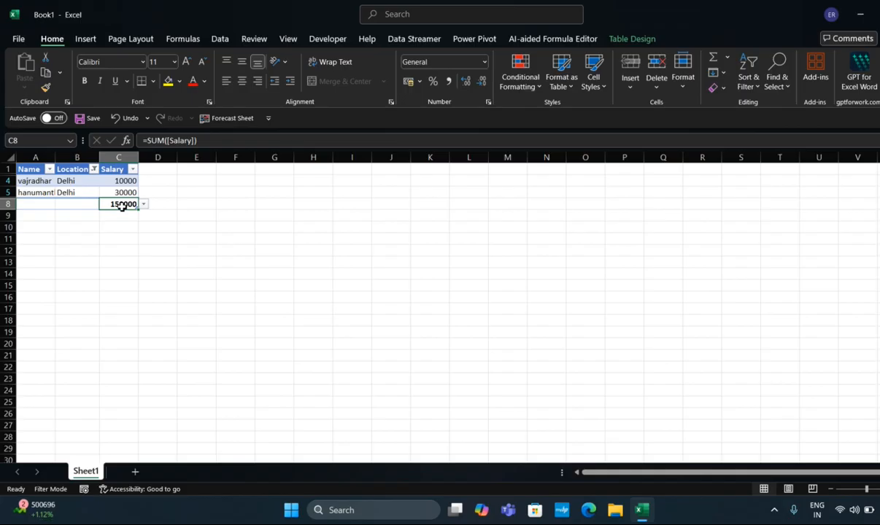
# Select all locations again in the Location filter to remove the Delhi restriction
pyautogui.click(93, 169)
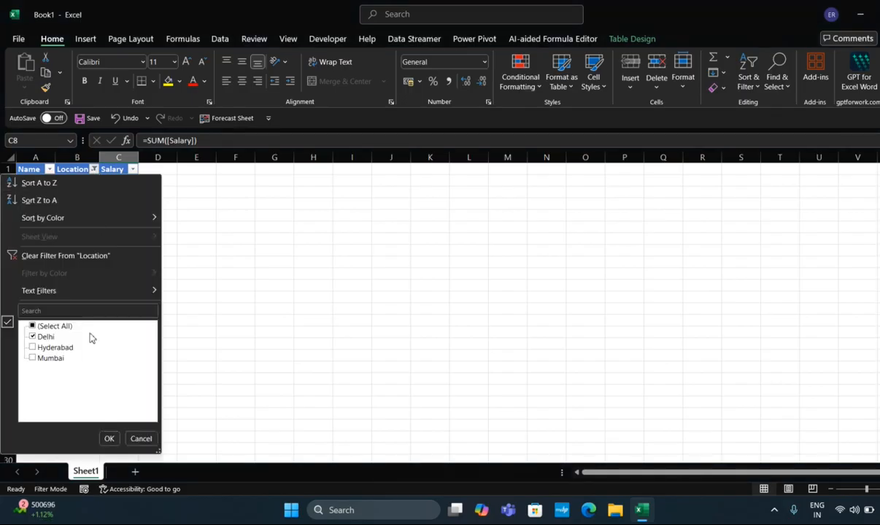
pyautogui.click(32, 326)
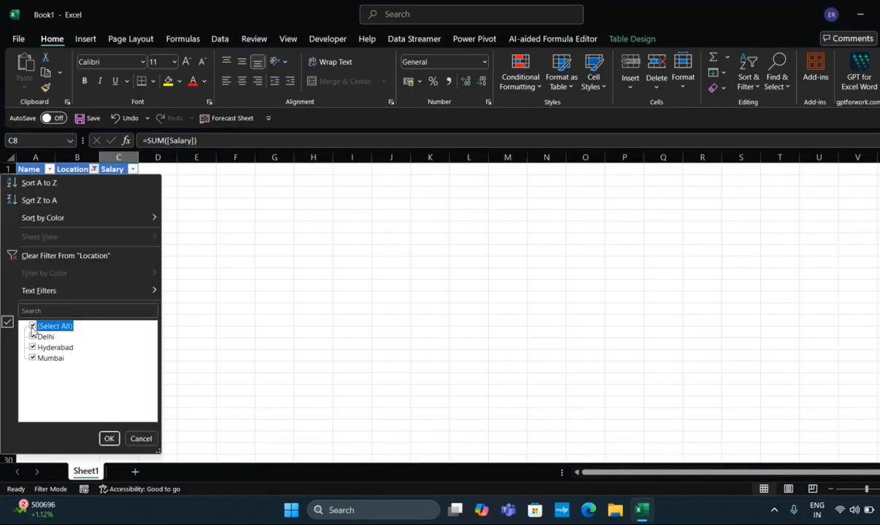
pyautogui.click(108, 439)
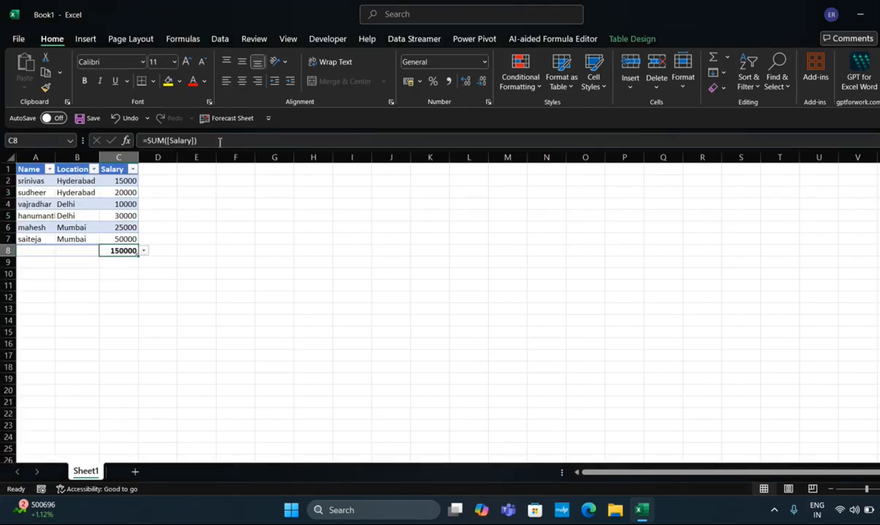
# Replace the SUM function in cell C8 with the opening of a SUBTOTAL function
pyautogui.click(220, 141)
pyautogui.press('BackSpace')
pyautogui.press('BackSpace')
pyautogui.press('BackSpace')
pyautogui.press('BackSpace')
pyautogui.press('BackSpace')
pyautogui.press('BackSpace')
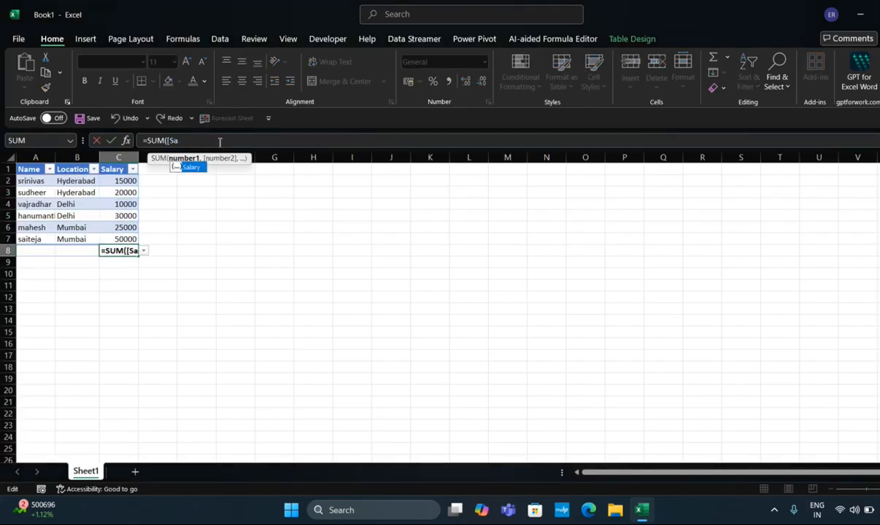
pyautogui.press('BackSpace')
pyautogui.press('BackSpace')
pyautogui.press('BackSpace')
pyautogui.press('BackSpace')
pyautogui.press('BackSpace')
pyautogui.write('btotal(')
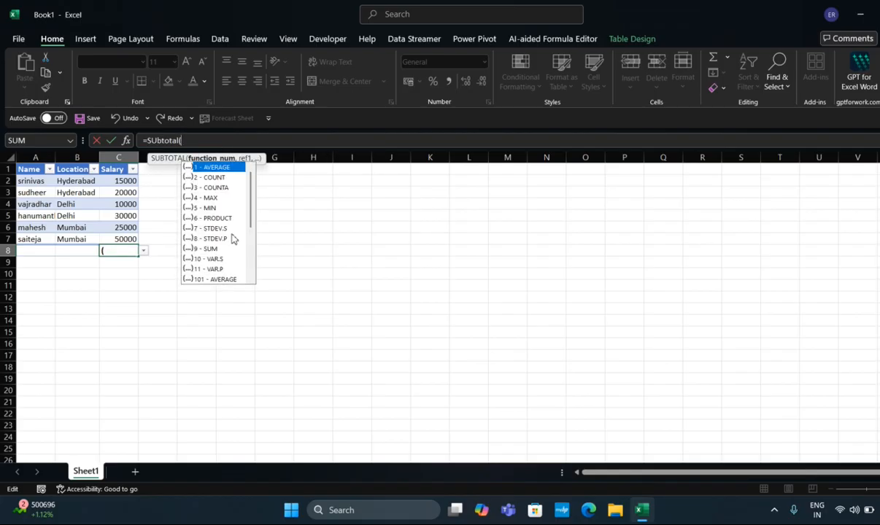
pyautogui.press('BackSpace')
pyautogui.press('BackSpace')
pyautogui.press('BackSpace')
pyautogui.press('BackSpace')
pyautogui.press('BackSpace')
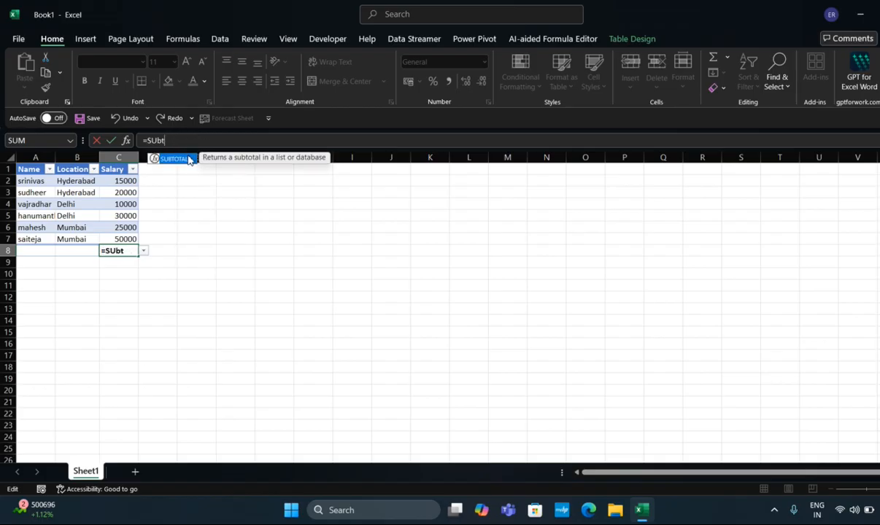
pyautogui.doubleClick(188, 156)
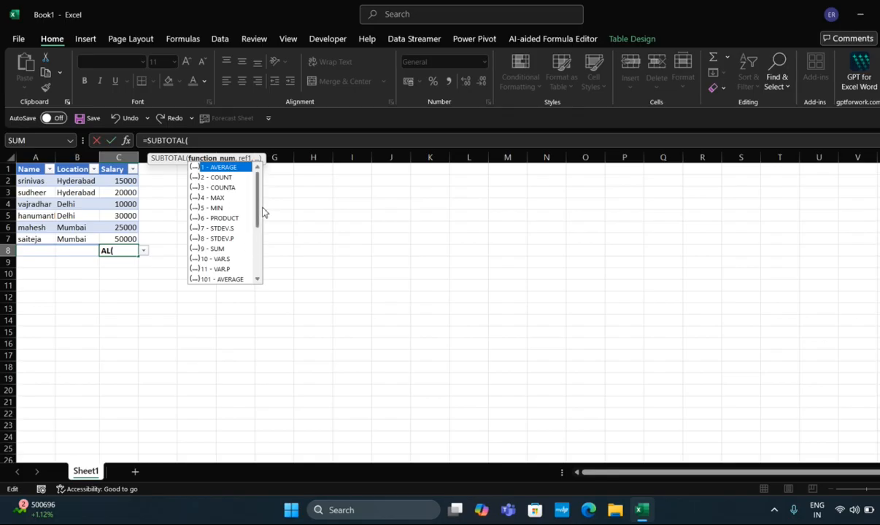
# Complete the SUBTOTAL formula in C8 with function 9 (SUM) and the Salary and Location columns as references
pyautogui.click(215, 250)
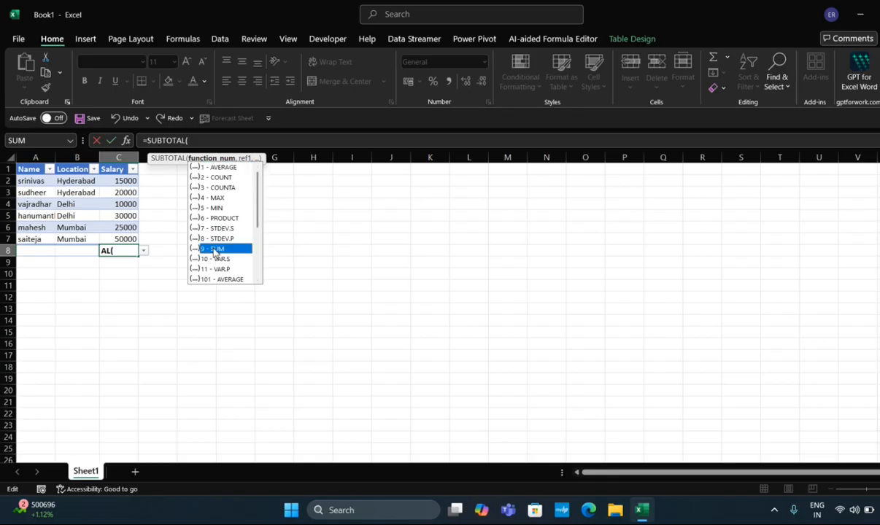
pyautogui.doubleClick(214, 250)
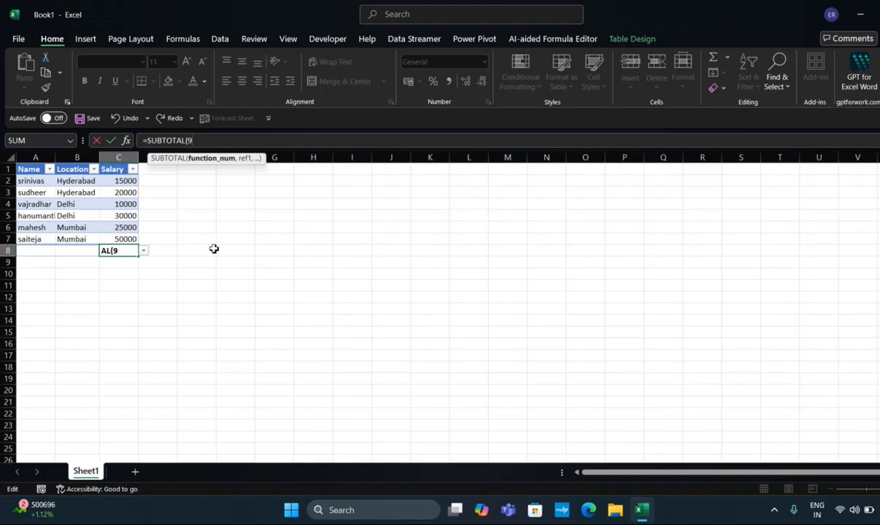
pyautogui.write(',')
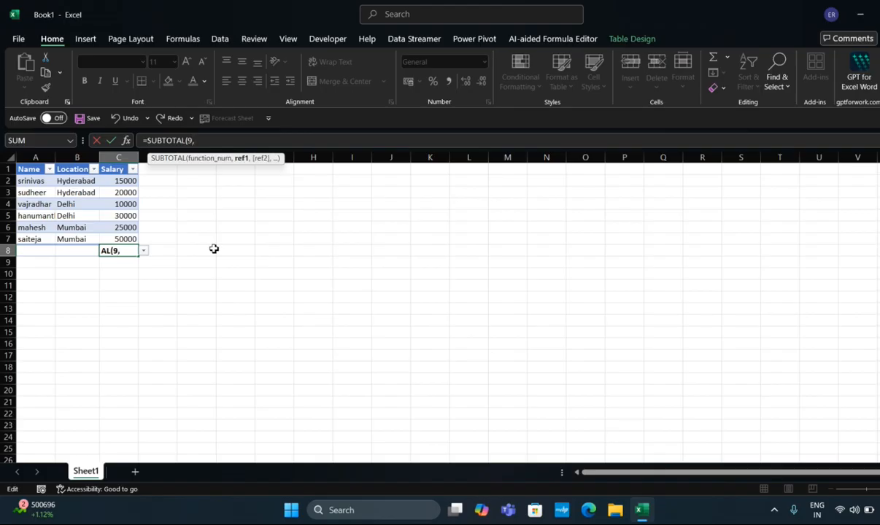
pyautogui.moveTo(124, 181); pyautogui.dragTo(130, 235)
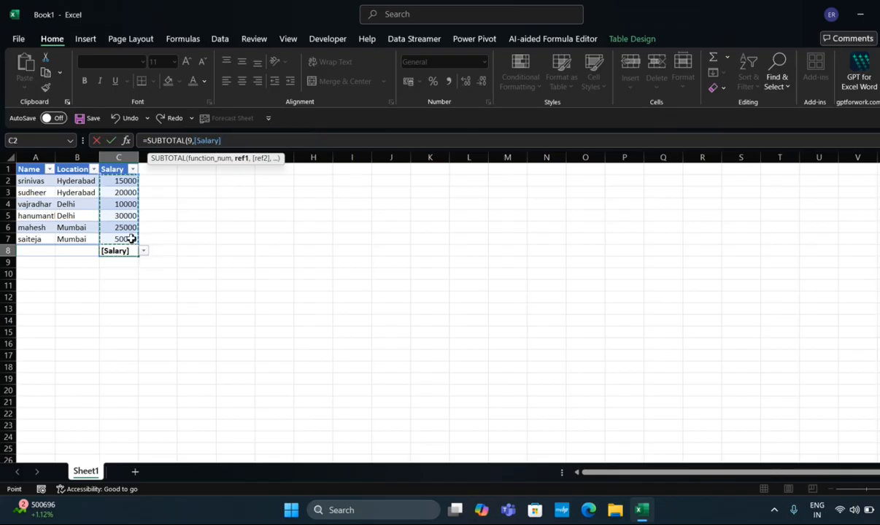
pyautogui.write(',')
pyautogui.click(83, 181)
pyautogui.moveTo(82, 181); pyautogui.dragTo(83, 241)
pyautogui.press('Return')
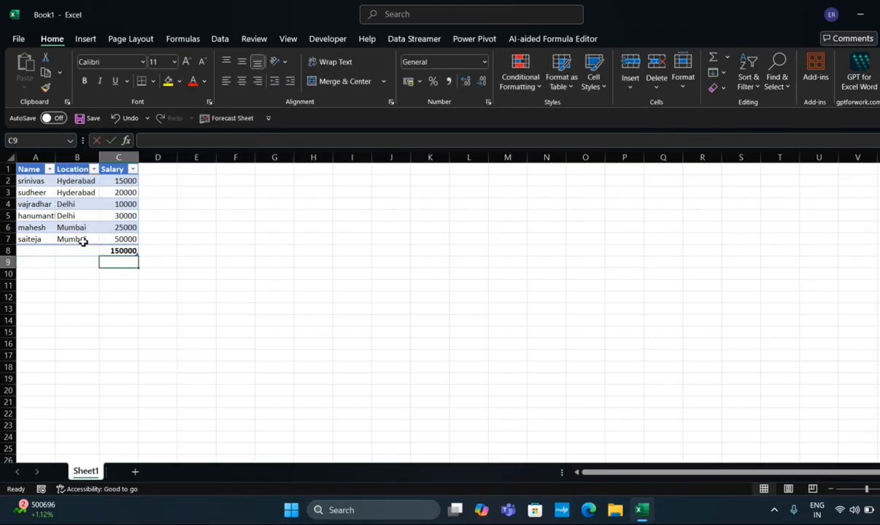
# Filter the table's Location column to show only Delhi
pyautogui.click(93, 170)
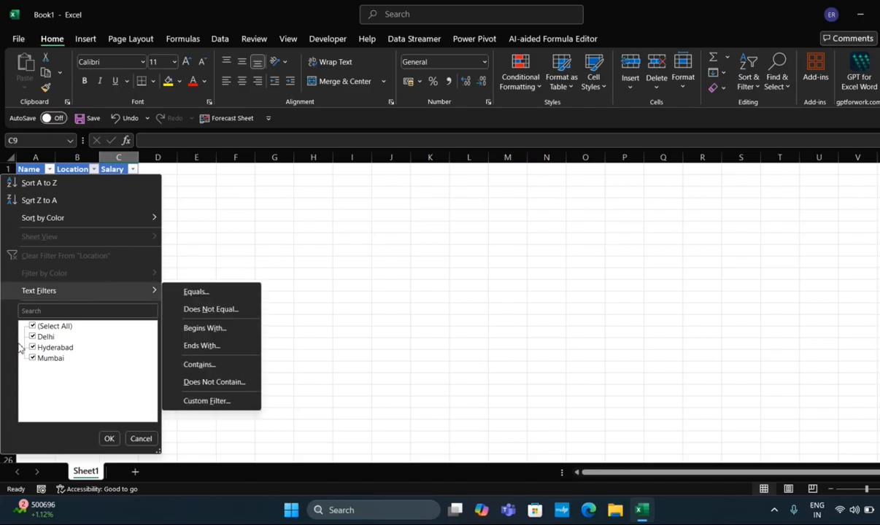
pyautogui.click(32, 326)
pyautogui.click(32, 337)
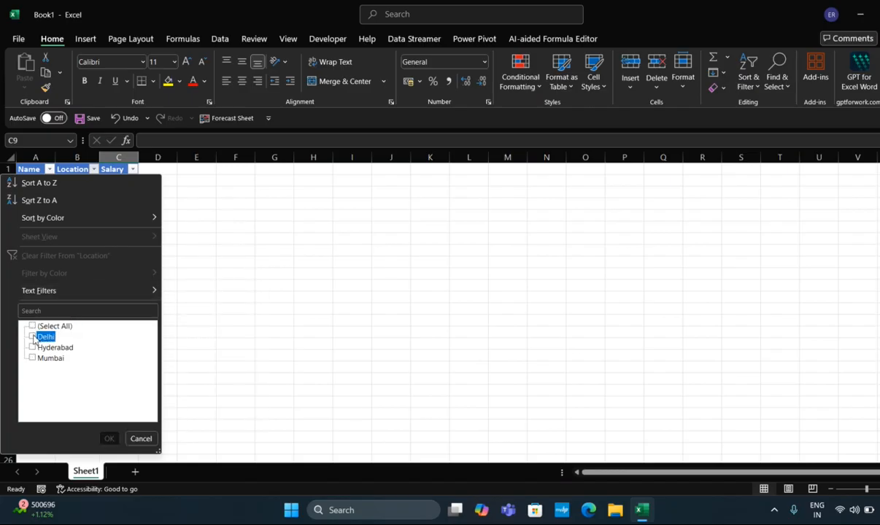
pyautogui.click(111, 438)
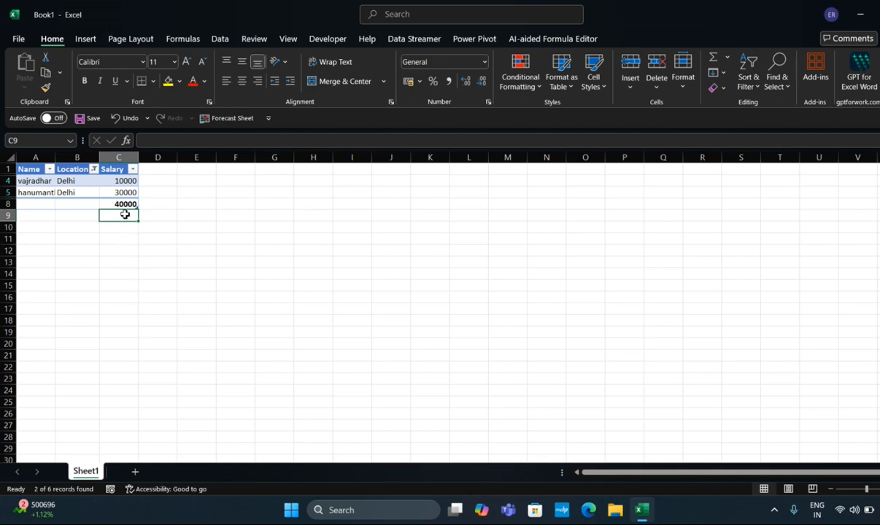
# Add Hyderabad to the Location filter alongside Delhi, and select the subtotal cell C8 to check its formula
pyautogui.click(93, 168)
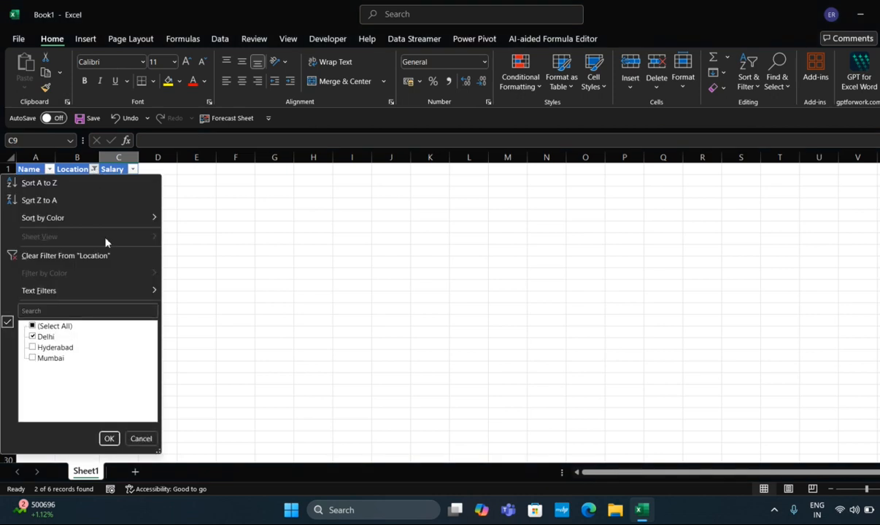
pyautogui.click(33, 348)
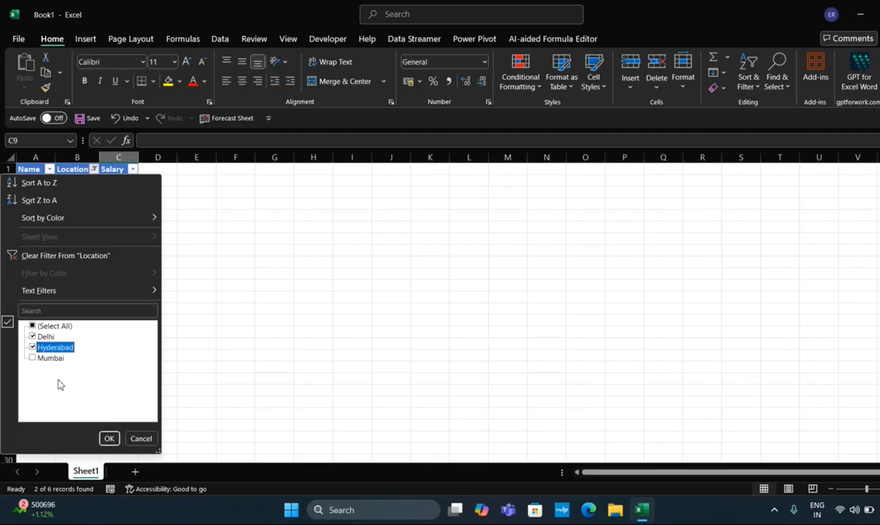
pyautogui.click(109, 438)
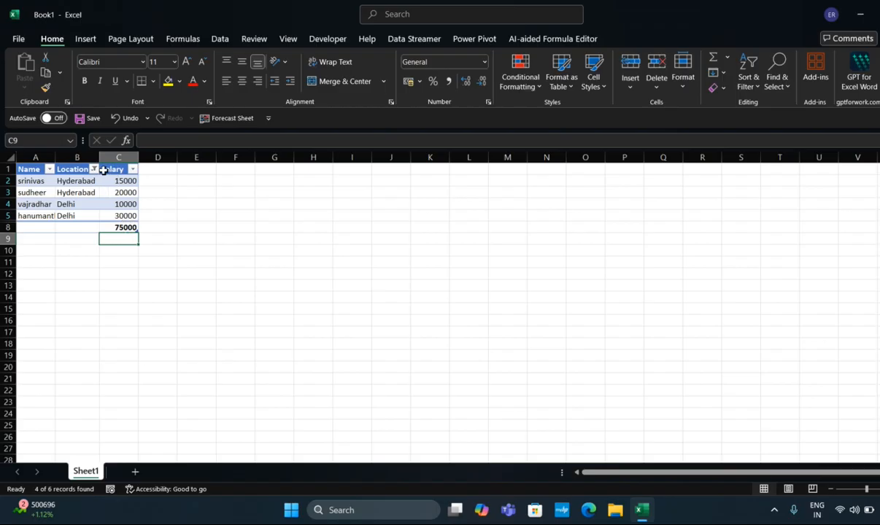
pyautogui.click(128, 228)
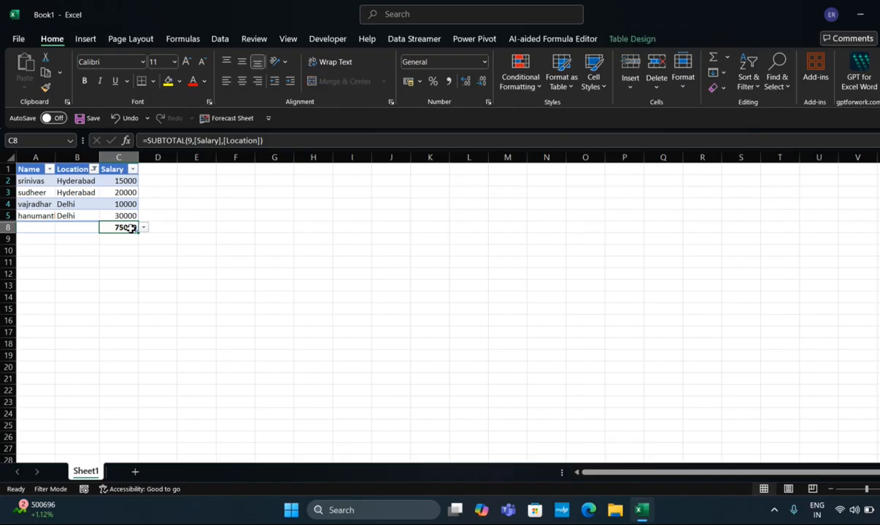